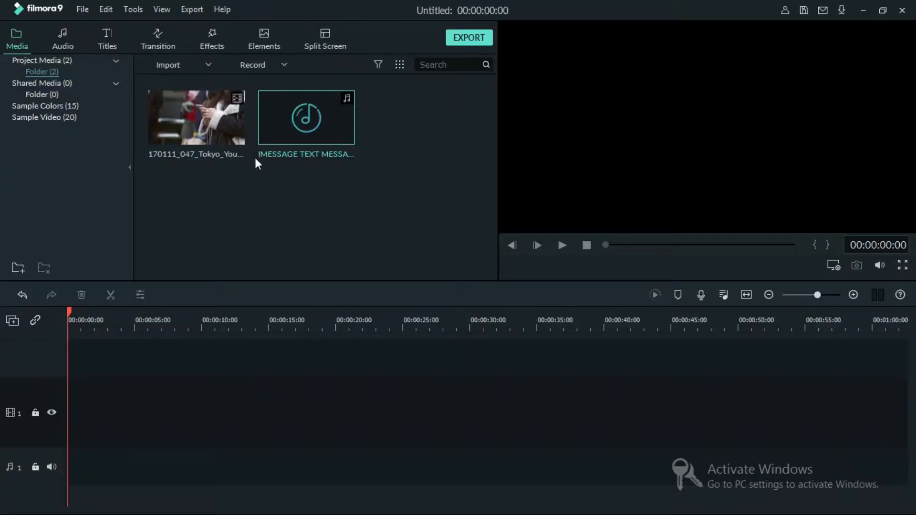
Step: Place the Tokyo video clip at the start of the first video track and add Title 27 on the track above it
left_click_drag(236, 121, 2, 477)
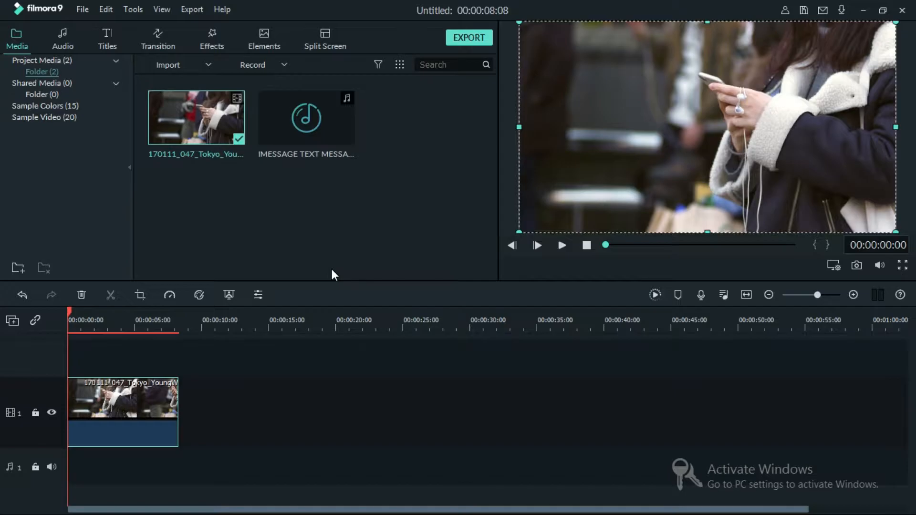
left_click(102, 33)
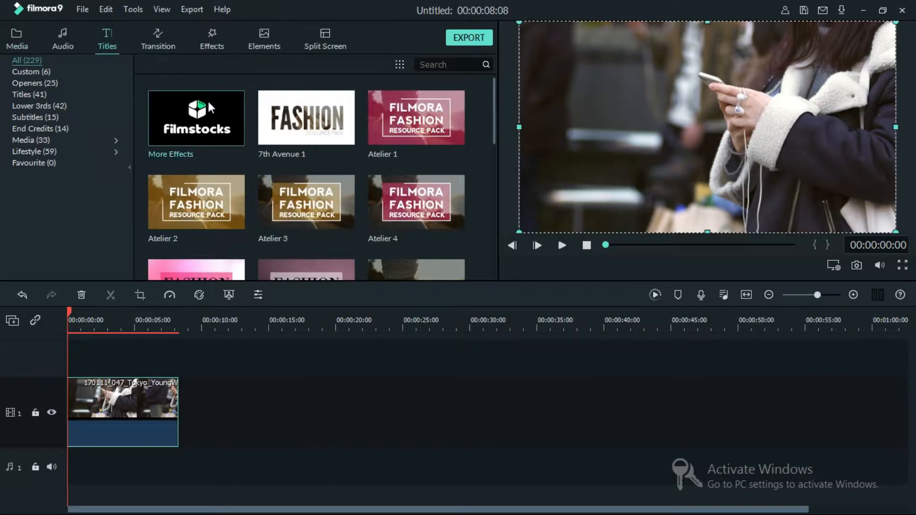
left_click(58, 95)
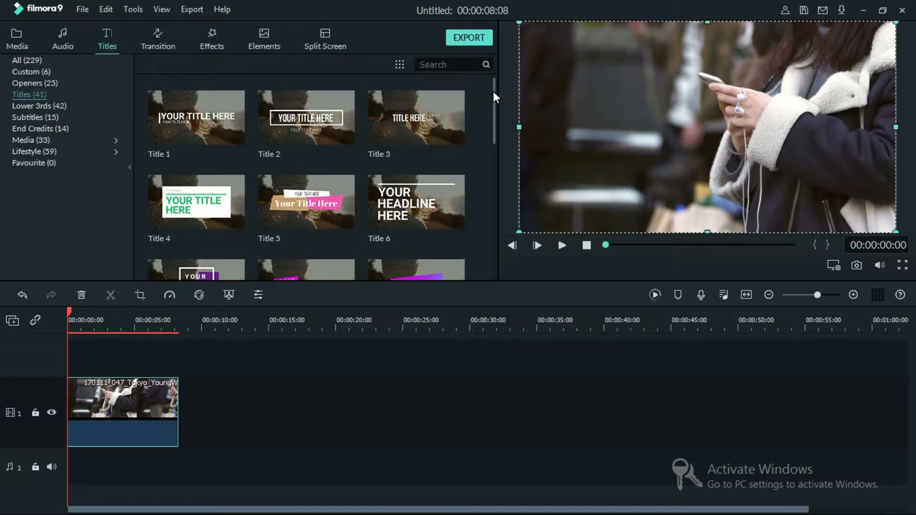
left_click_drag(493, 91, 509, 170)
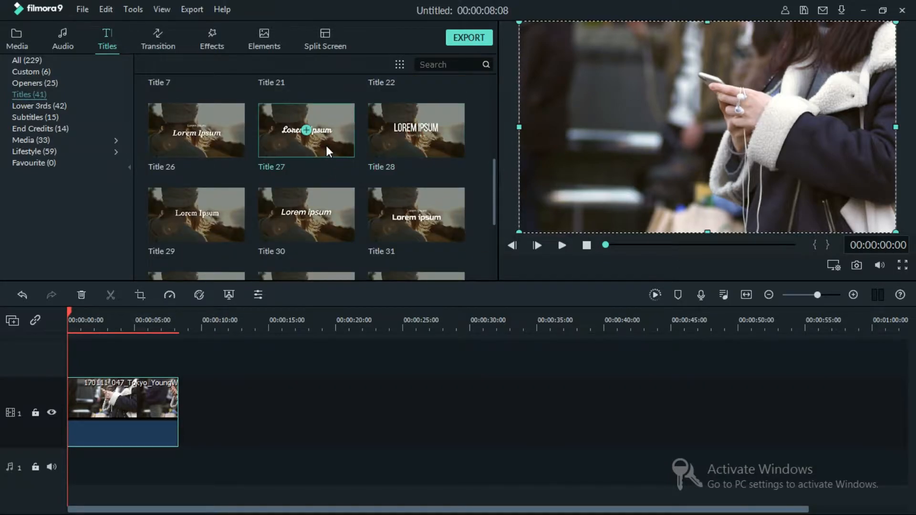
left_click_drag(335, 134, 53, 367)
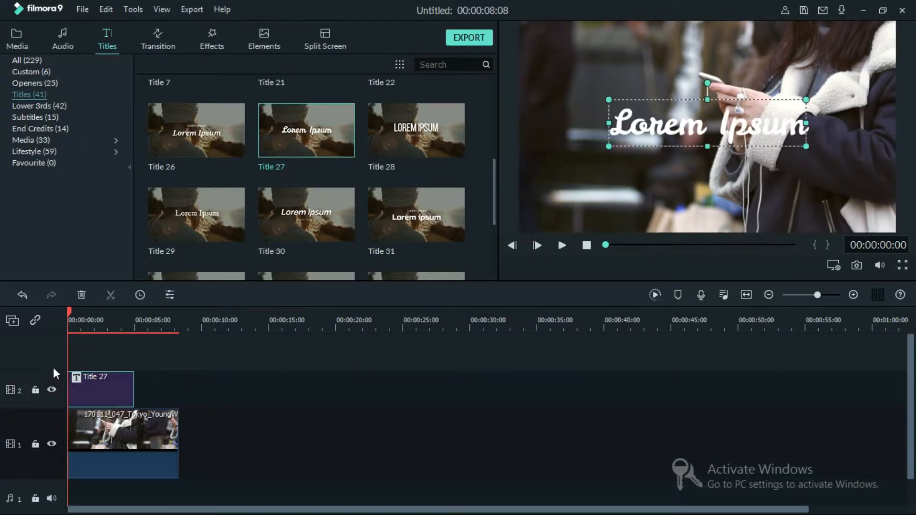
Step: In the title's advanced text editor, replace the Lorem Ipsum text with a speech bubble shape, flattened and placed to the left of the phone
right_click(110, 390)
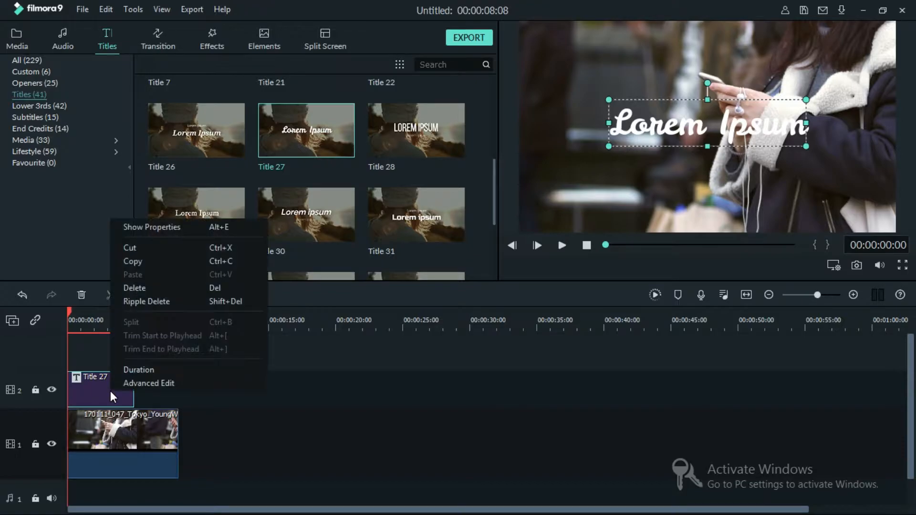
left_click(208, 226)
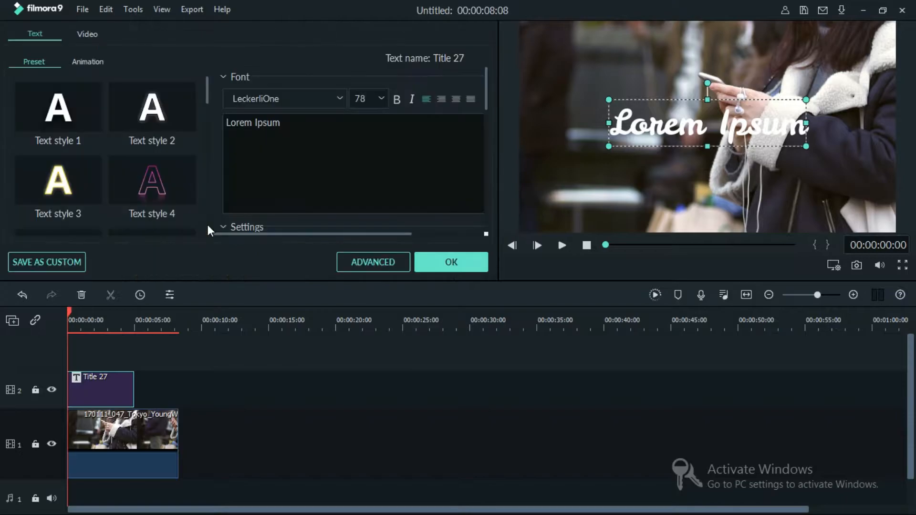
left_click(386, 262)
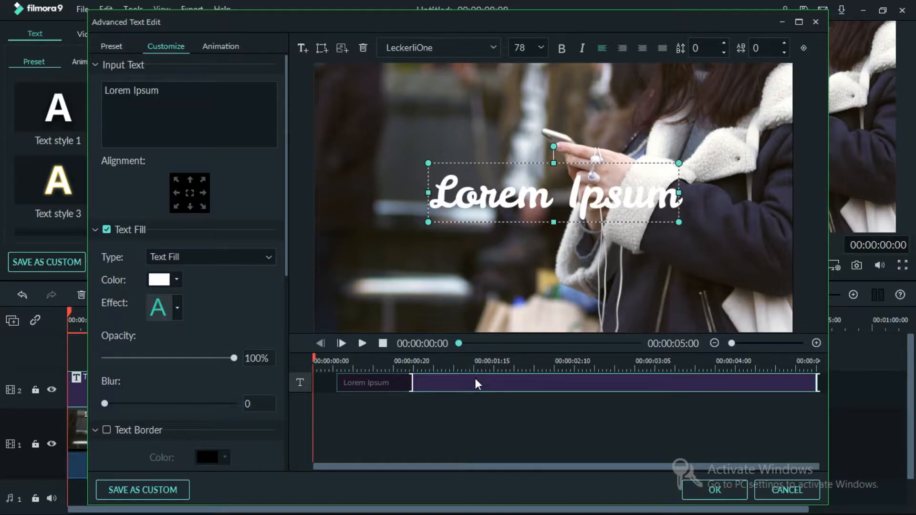
left_click(364, 48)
left_click(322, 48)
left_click(363, 85)
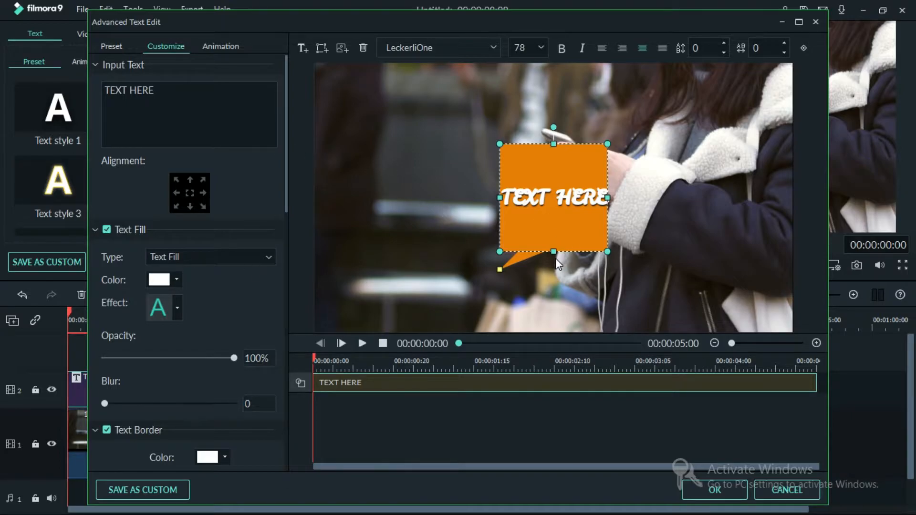
left_click_drag(552, 250, 497, 143)
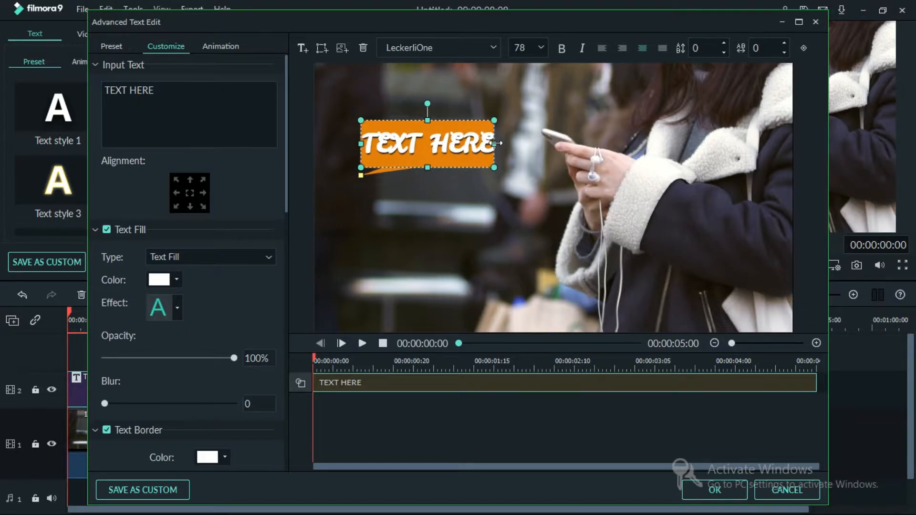
left_click_drag(429, 168, 428, 154)
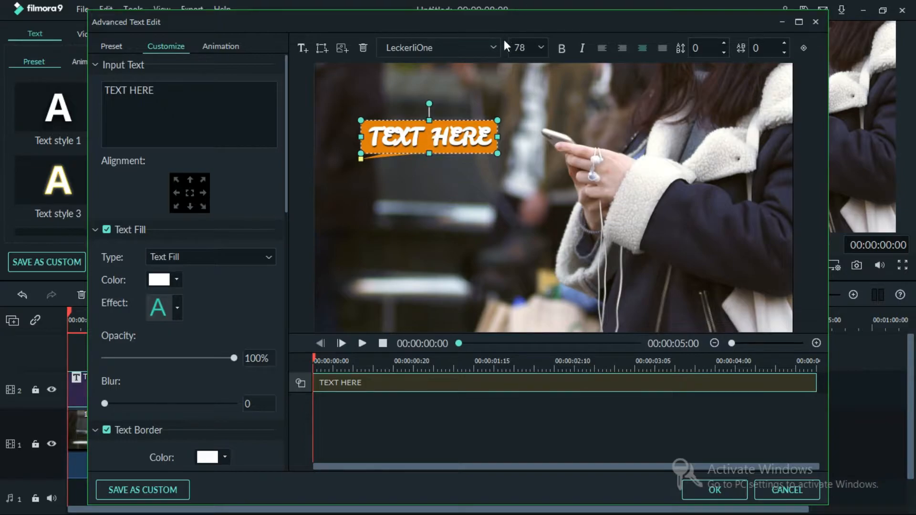
Step: Set the speech bubble text's font to Myriad عربي
left_click(492, 47)
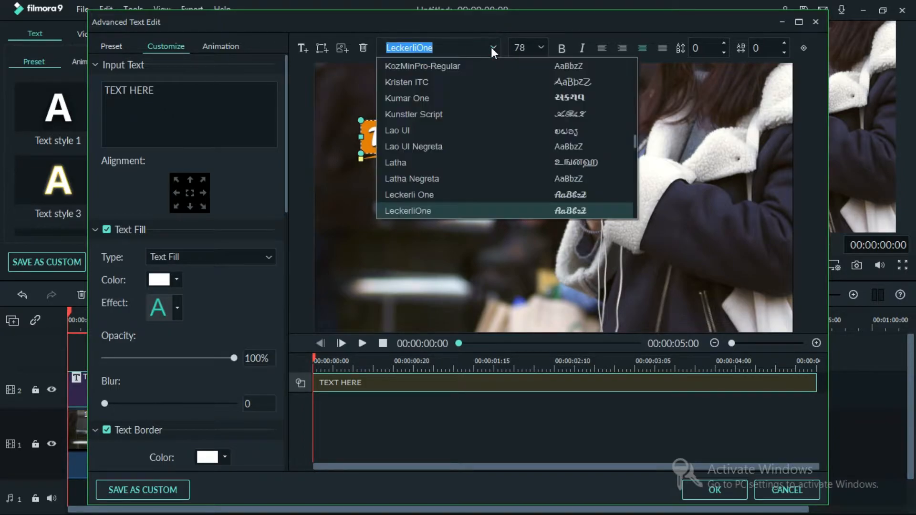
left_click(538, 149)
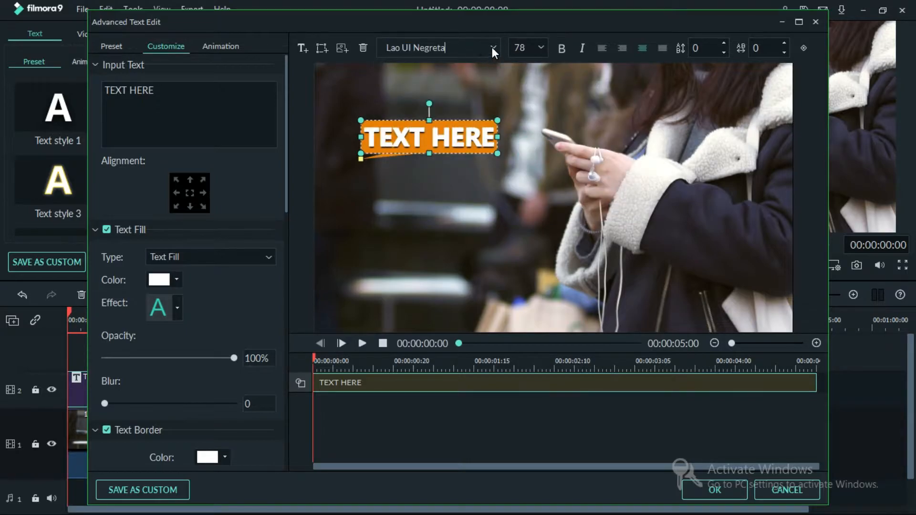
left_click(491, 48)
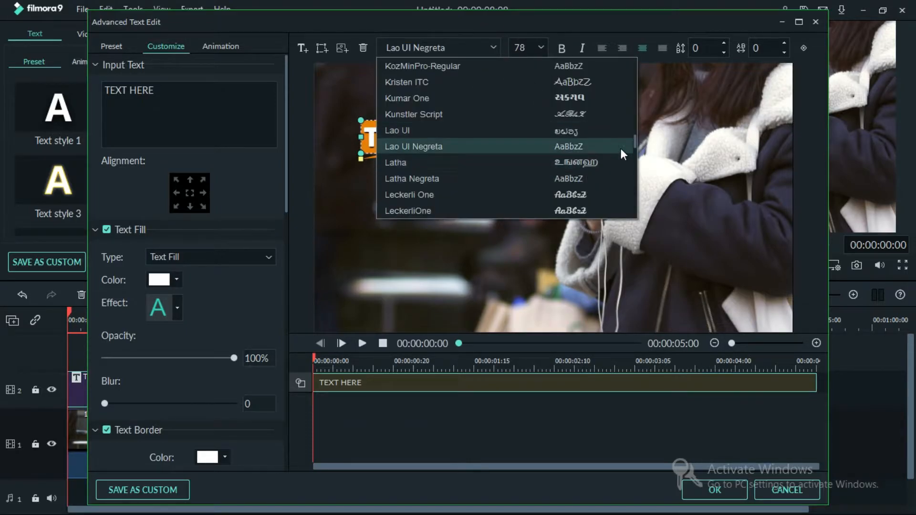
left_click_drag(634, 139, 636, 157)
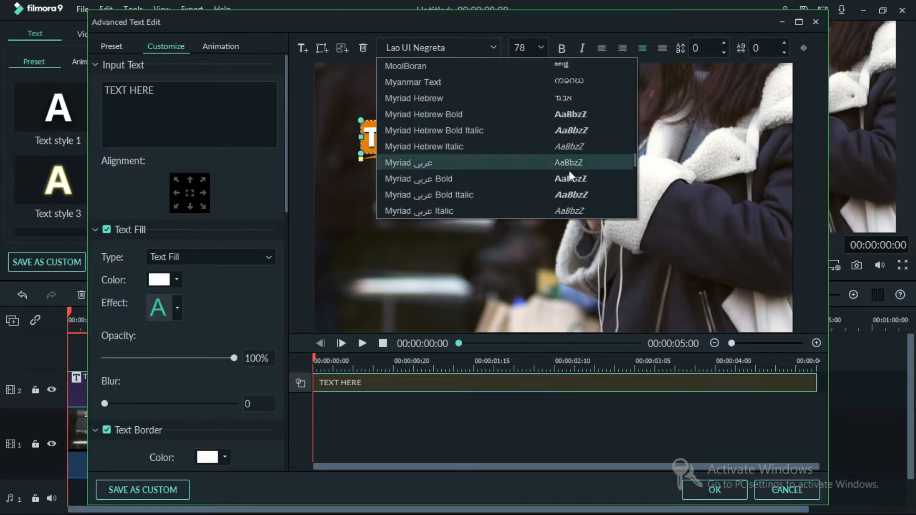
left_click(585, 163)
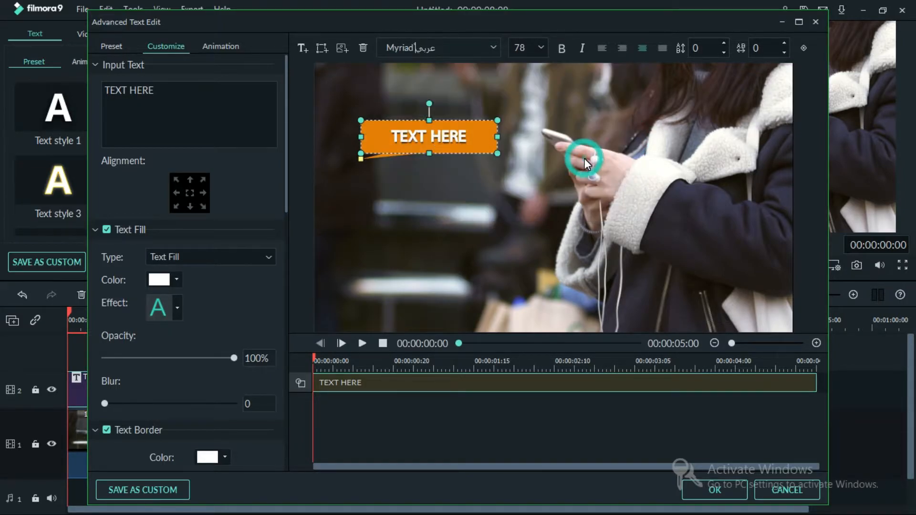
Step: Replace the speech bubble's placeholder text with "hey how are you"
left_click(211, 95)
key("BackSpace")
key("BackSpace")
key("BackSpace")
key("BackSpace")
key("BackSpace")
key("BackSpace")
key("BackSpace")
key("BackSpace")
key("BackSpace")
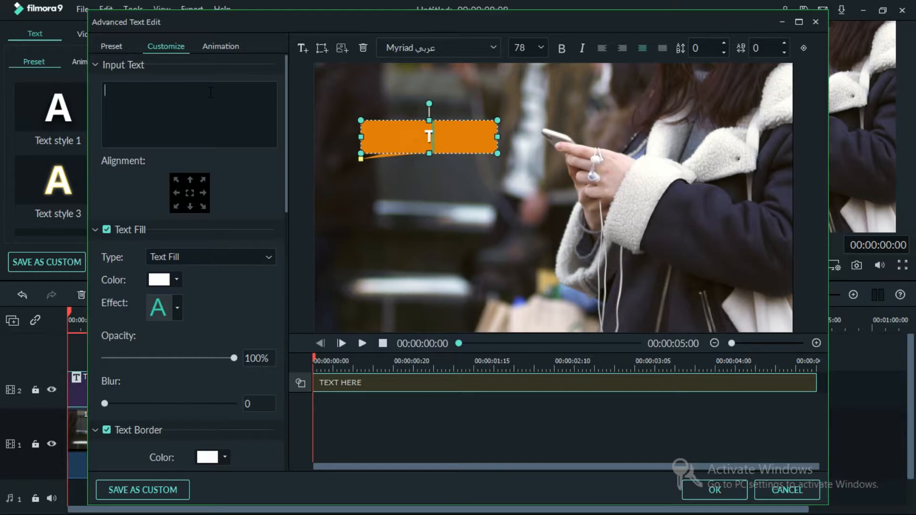
type("hey ho")
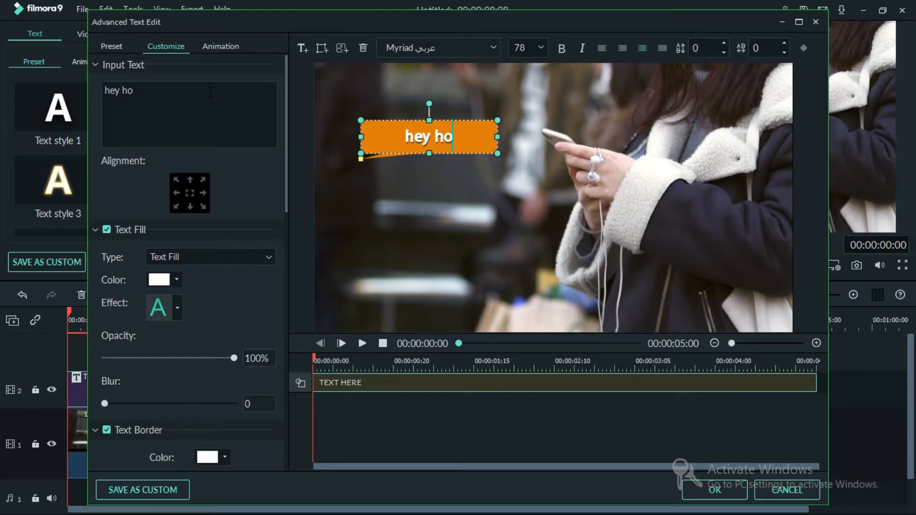
type("w are")
type(" y")
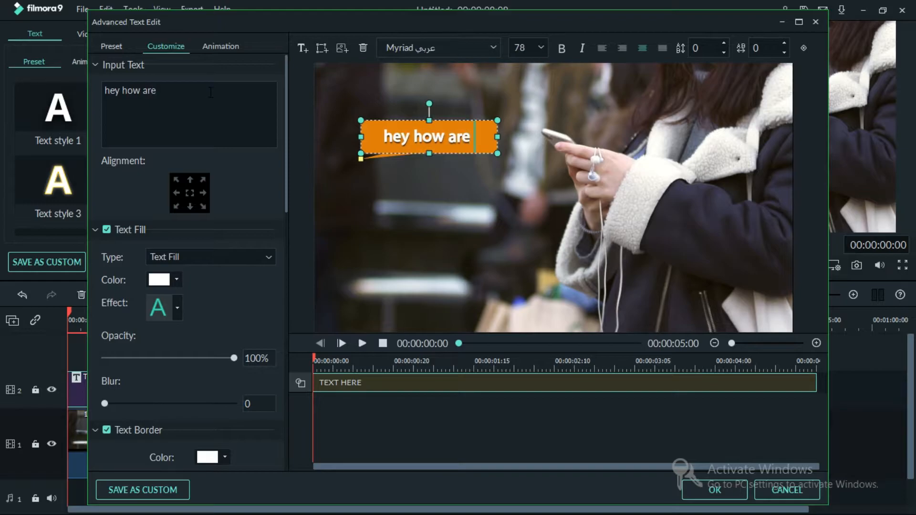
type("o")
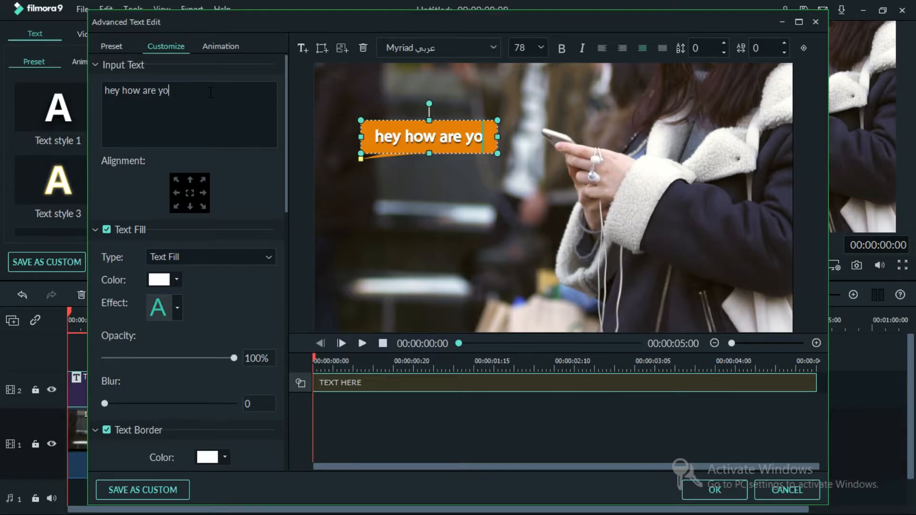
type("u")
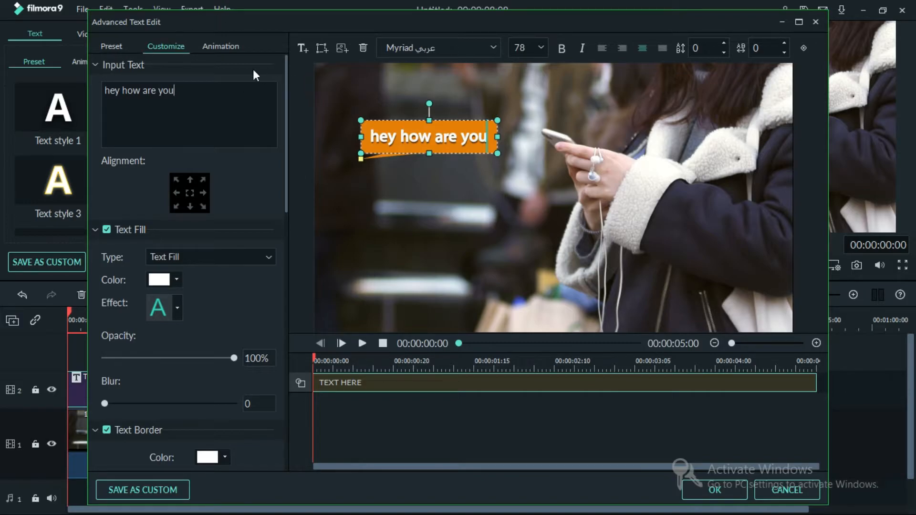
Step: Apply the Type Writer animation to the bubble, shortening its intro to about 00:00:00:18 and extending the hold to the title's end
left_click(221, 47)
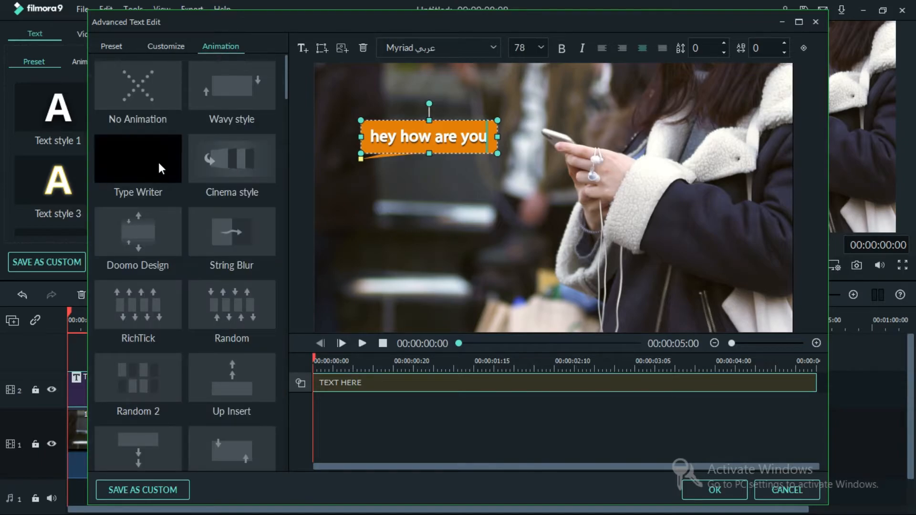
left_click(156, 156)
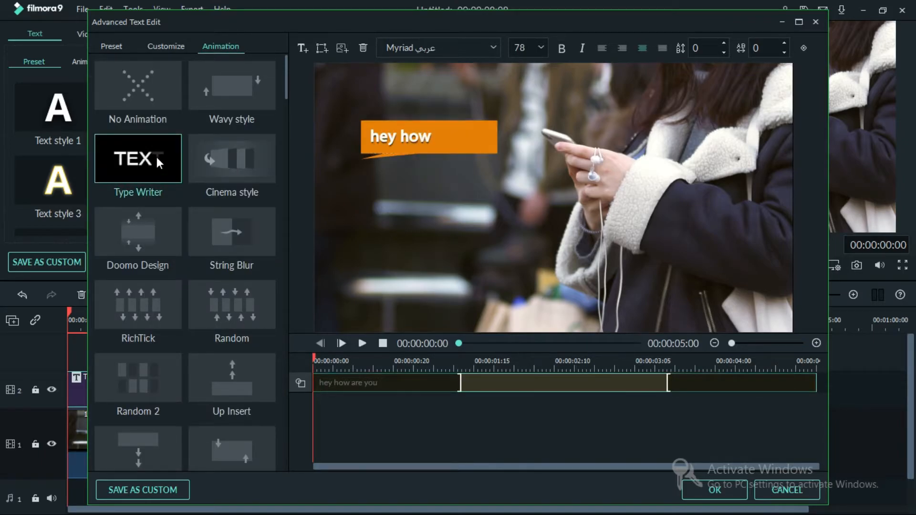
left_click(668, 381)
left_click_drag(668, 380, 821, 384)
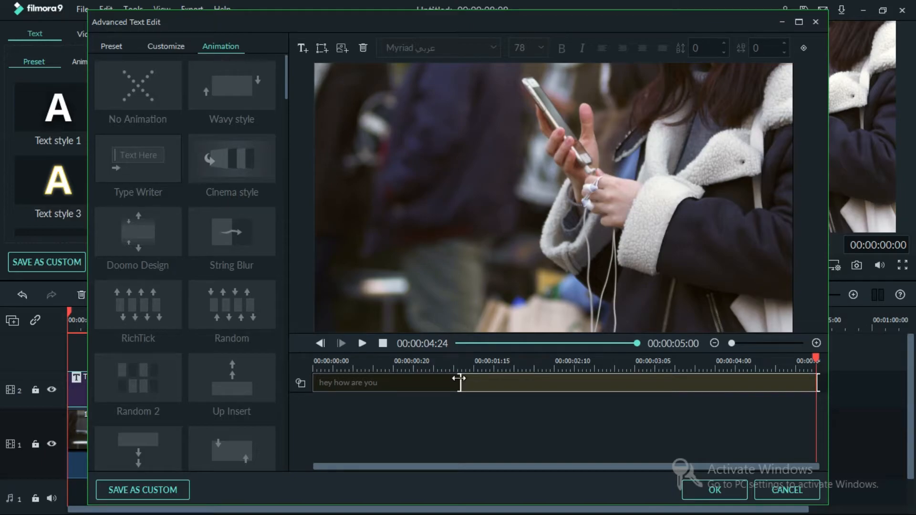
left_click_drag(461, 382, 380, 387)
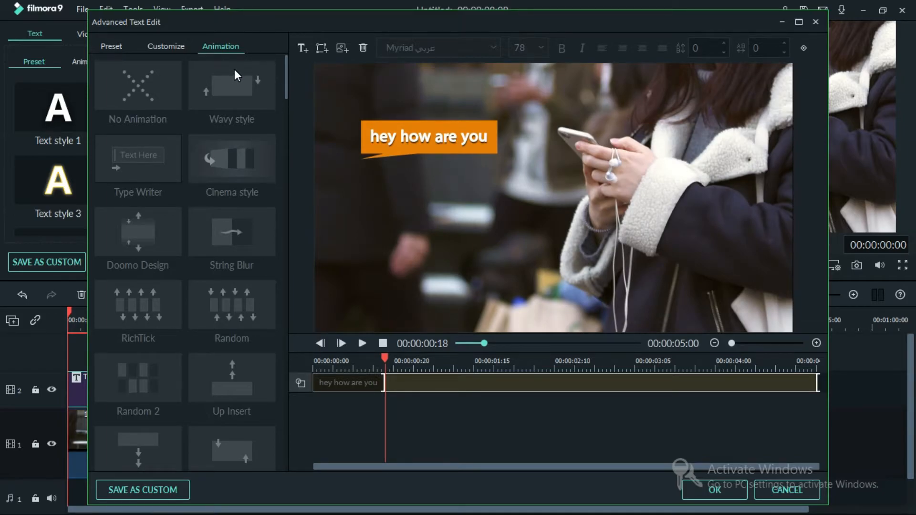
Step: Open the speech bubble's Shape Fill color choices and save the edited title to the timeline
left_click(175, 43)
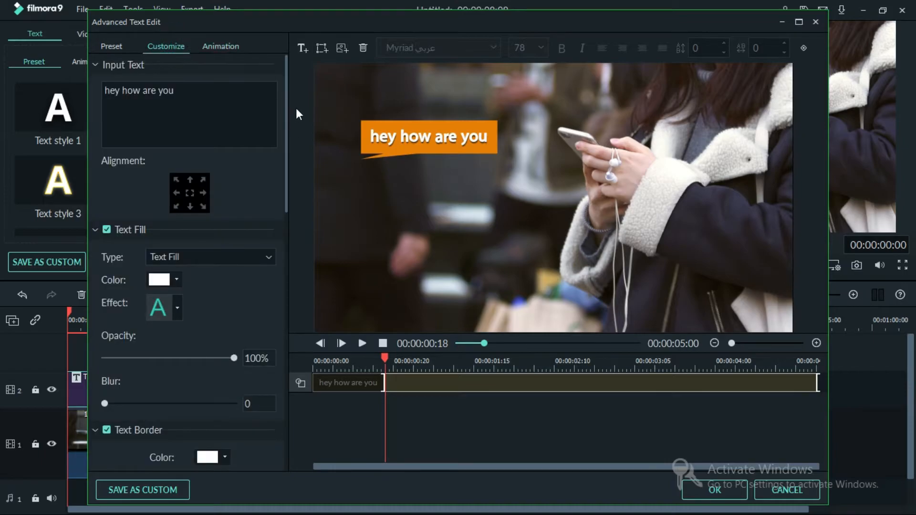
left_click_drag(287, 101, 273, 380)
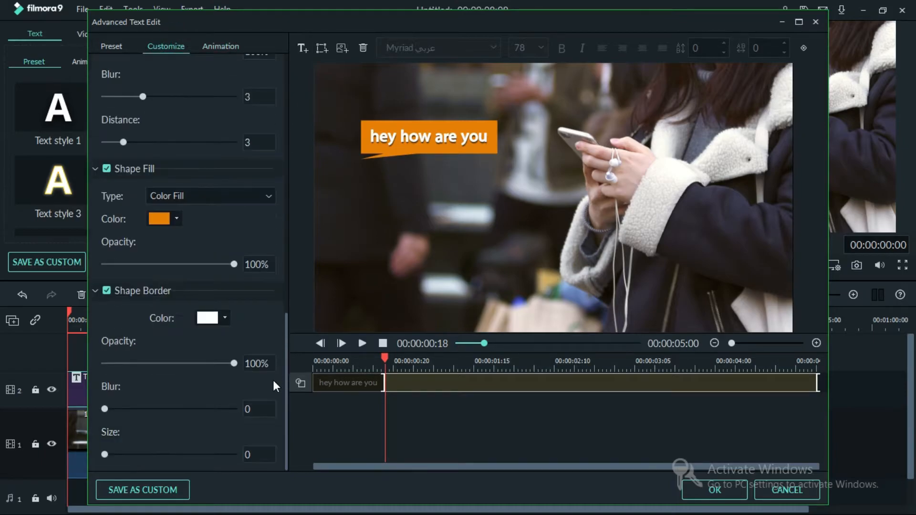
left_click(176, 218)
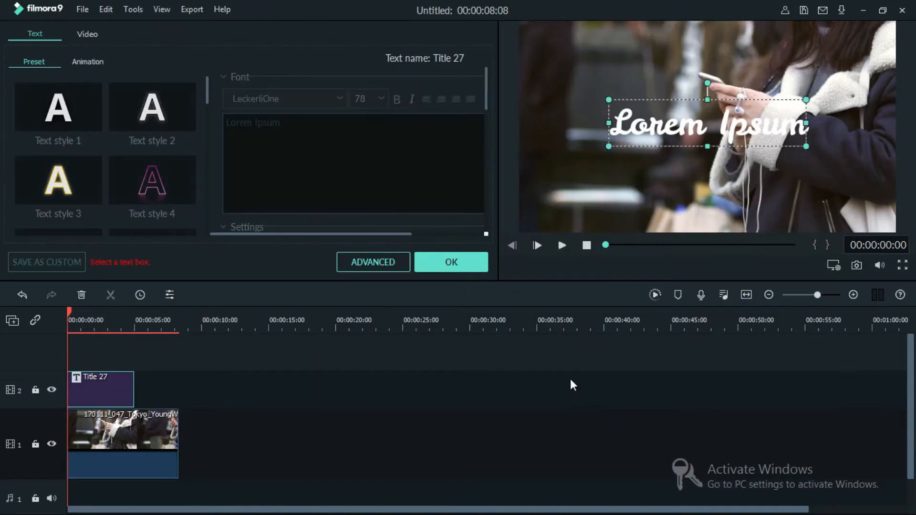
left_click(444, 257)
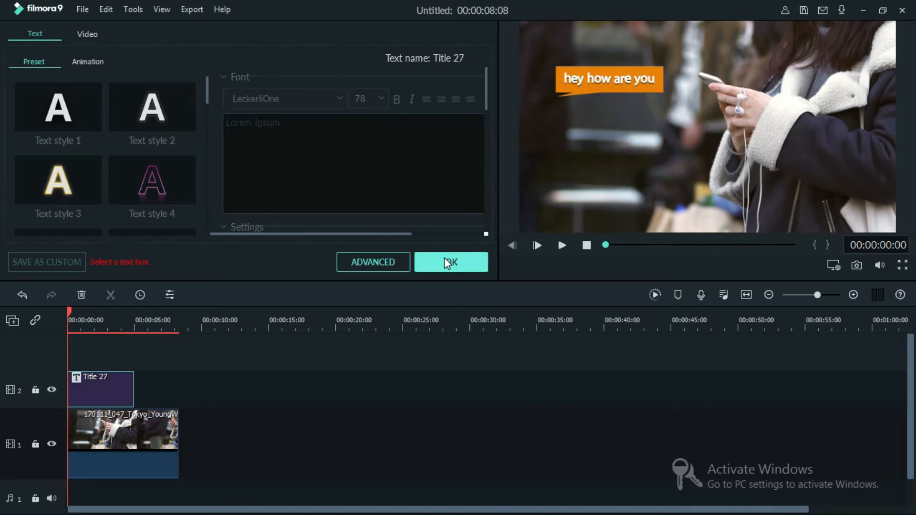
Step: Reopen the title for advanced editing, recolor the speech bubble green and add a new text box
right_click(119, 400)
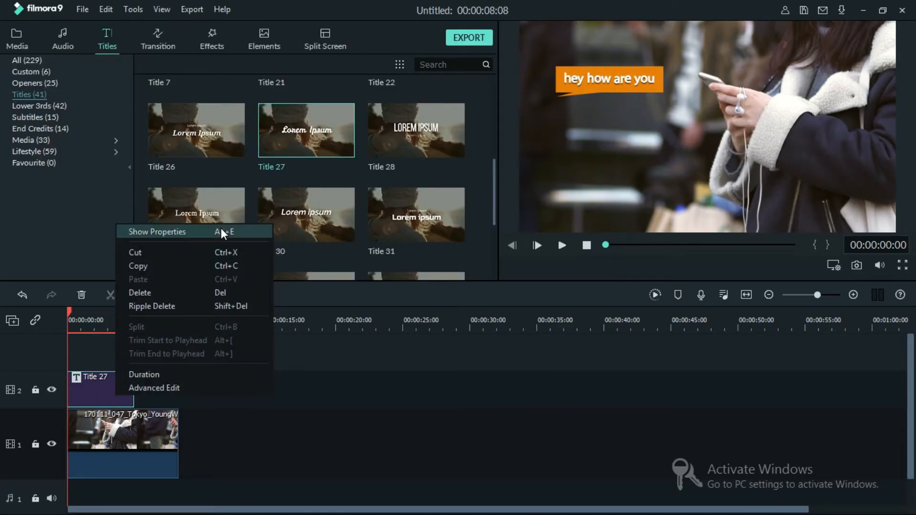
left_click(221, 232)
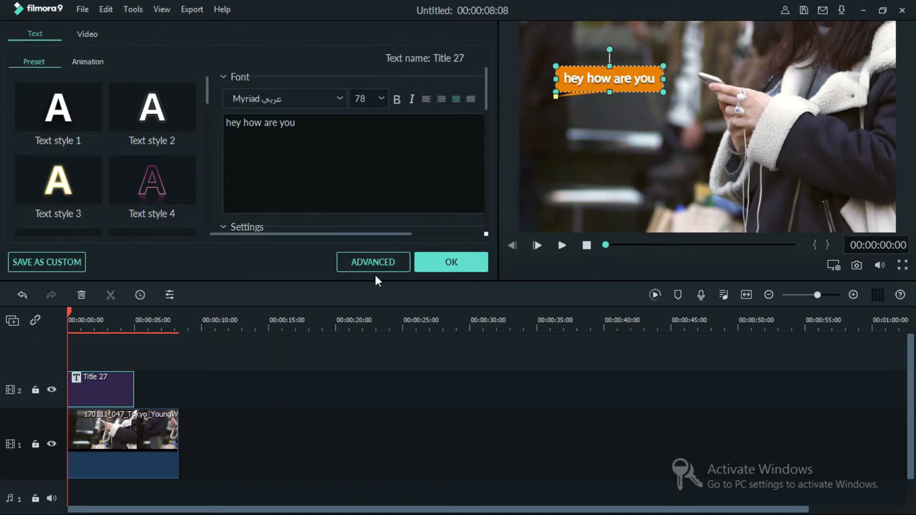
left_click(382, 265)
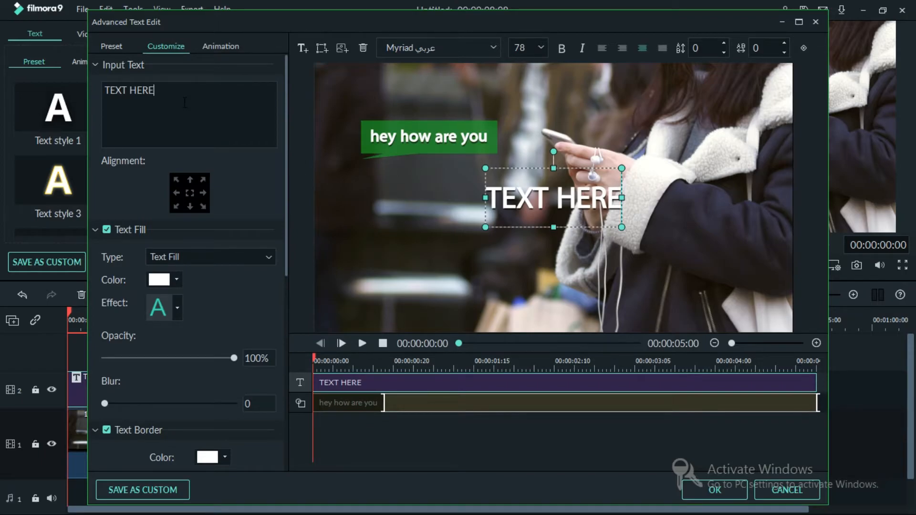
Step: Replace the new text box's placeholder text with "13:21"
key("BackSpace")
key("BackSpace")
key("BackSpace")
key("BackSpace")
key("BackSpace")
key("BackSpace")
key("BackSpace")
key("BackSpace")
key("BackSpace")
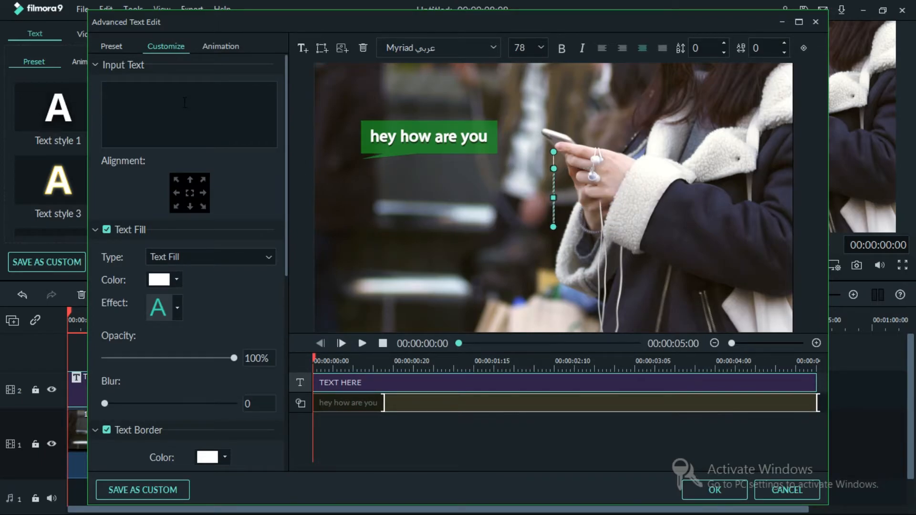
type("13")
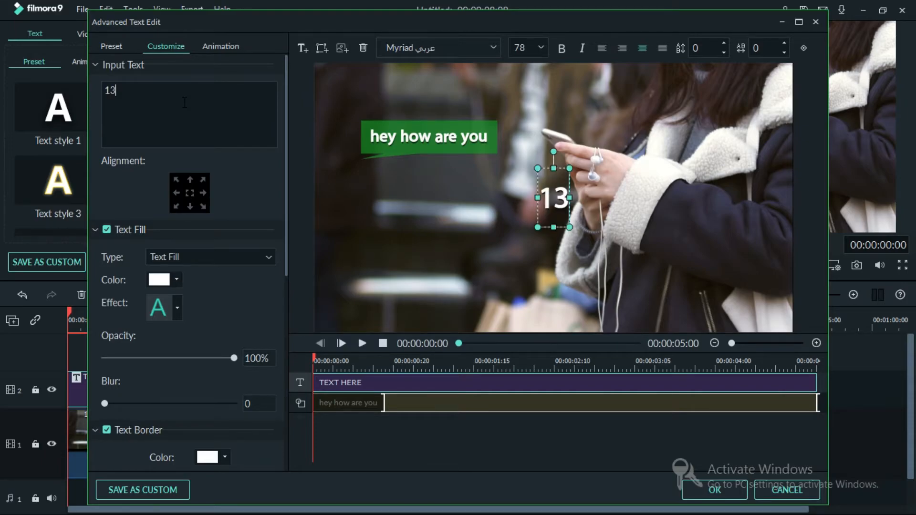
type(":21")
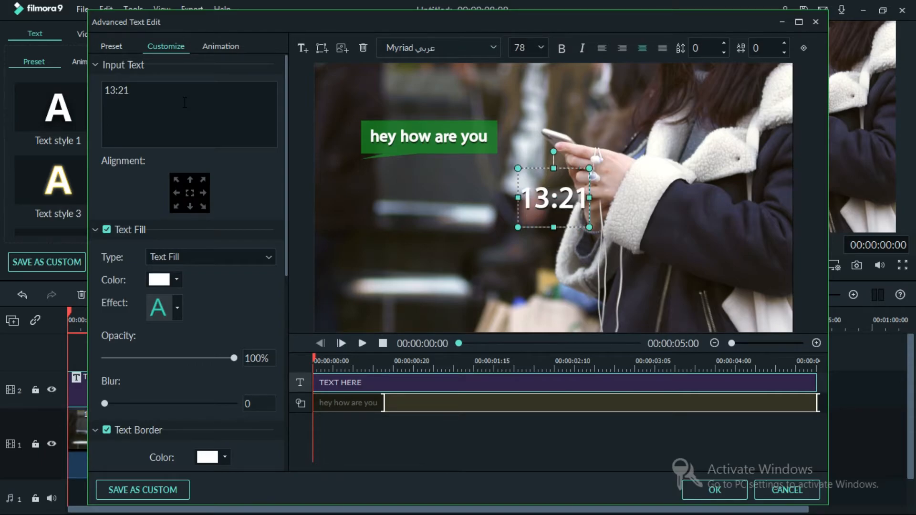
Step: Set the "13:21" timestamp's font size to 12, shift the text slightly in the preview and open its font choices
left_click(540, 45)
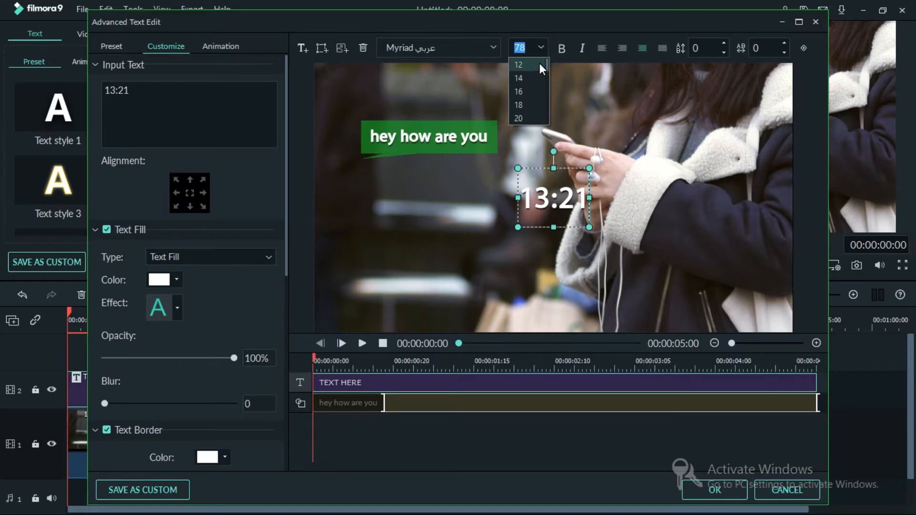
left_click(539, 64)
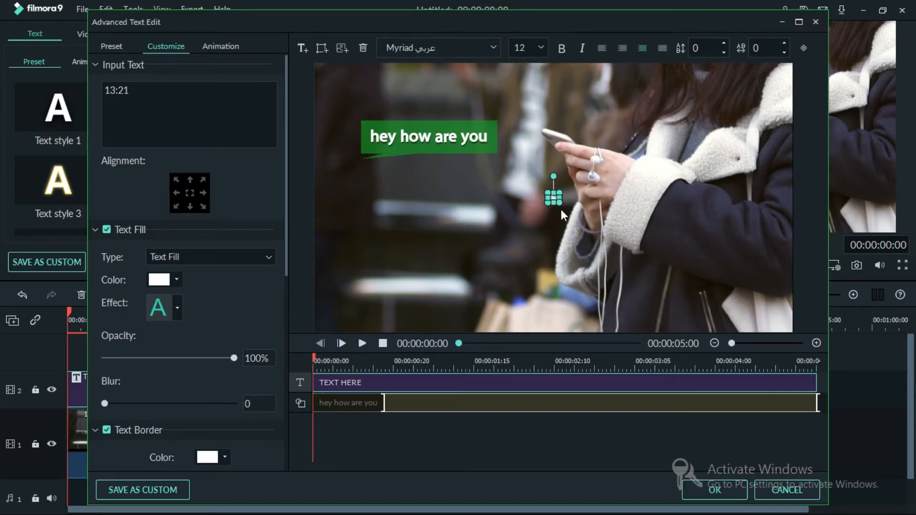
left_click_drag(555, 200, 562, 203)
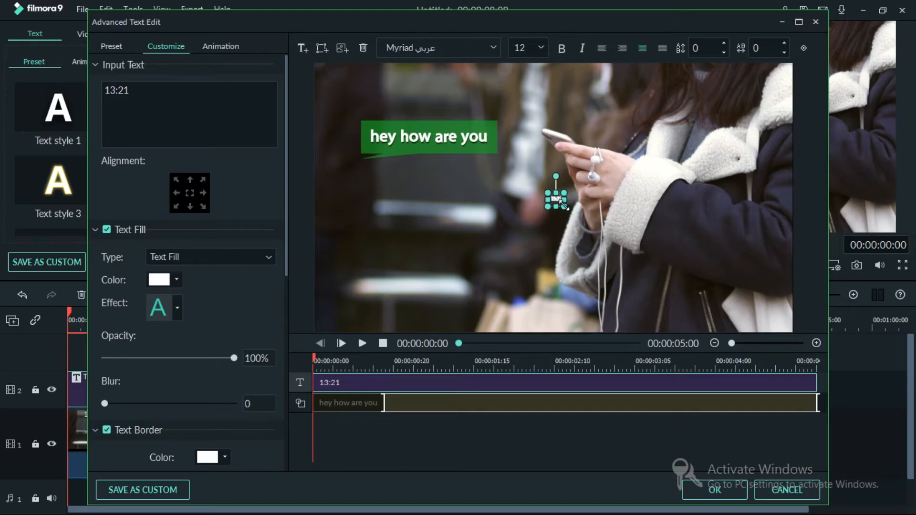
left_click(495, 45)
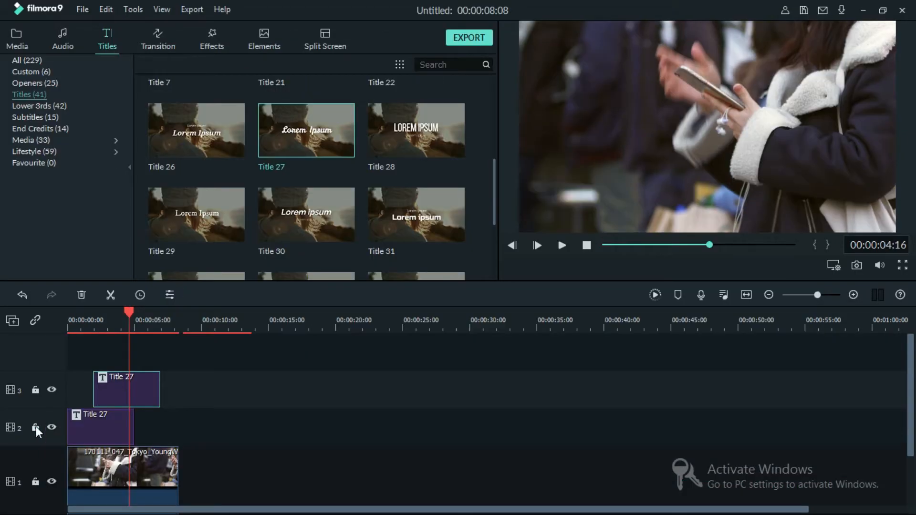
Step: Move the duplicated speech bubble title below and slightly to the left of the original bubble in the video preview
left_click(620, 98)
left_click_drag(620, 98, 602, 127)
left_click(656, 88)
left_click_drag(655, 94, 624, 143)
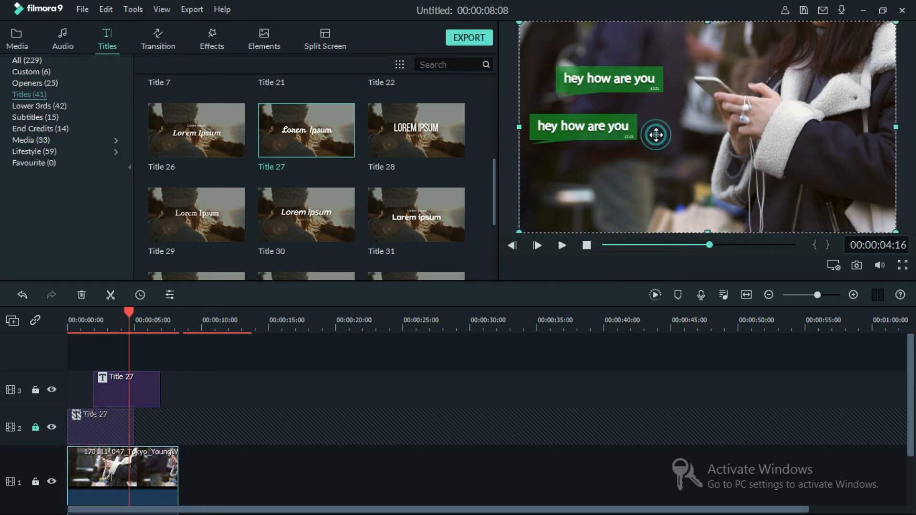
Step: Open the duplicate title on track 3 for advanced editing and change its timestamp to "13:22"
left_click(159, 393)
right_click(154, 386)
left_click(250, 221)
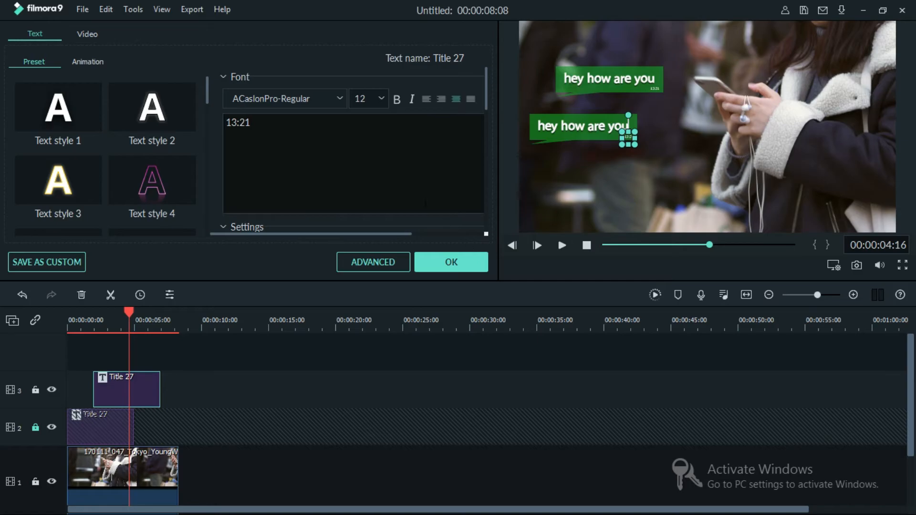
left_click(377, 268)
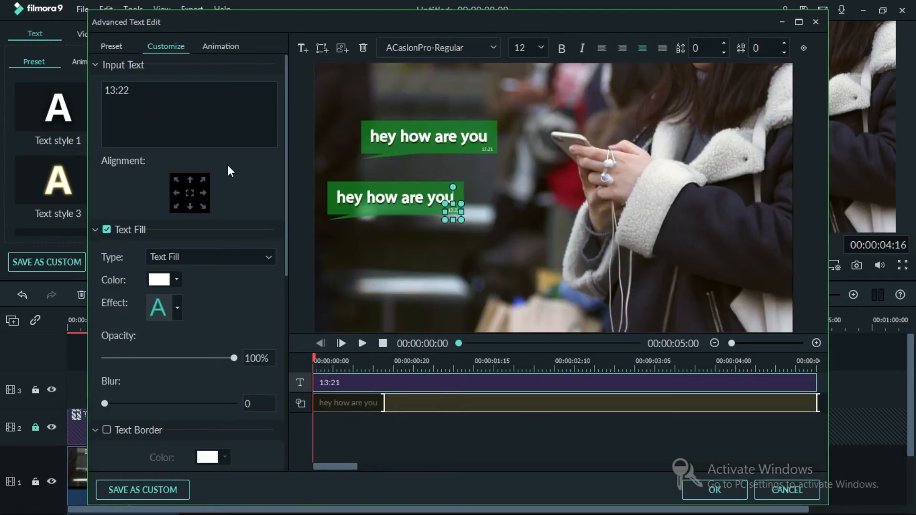
Step: Replace the message in the second speech bubble with "just fine what good"
left_click(407, 403)
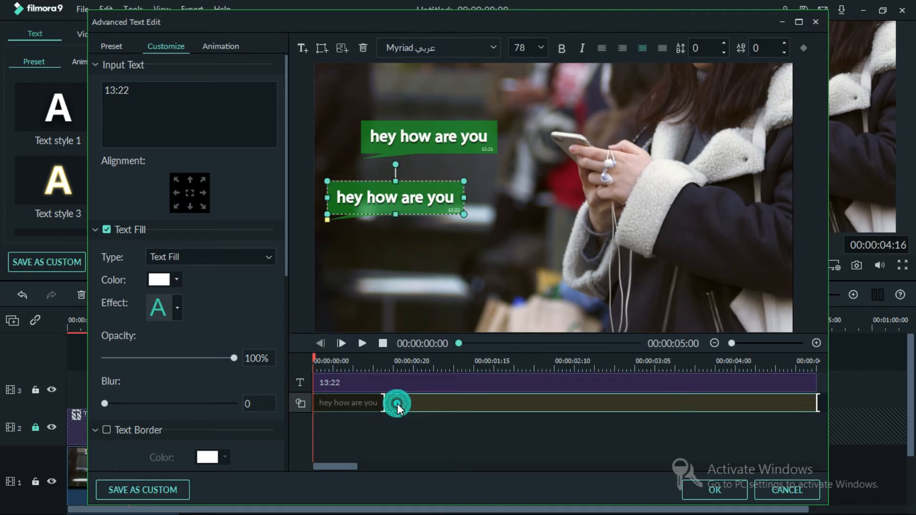
left_click(370, 379)
left_click(437, 202)
left_click(197, 105)
key("BackSpace")
key("BackSpace")
key("BackSpace")
key("BackSpace")
key("BackSpace")
key("BackSpace")
key("BackSpace")
key("BackSpace")
key("BackSpace")
key("BackSpace")
key("BackSpace")
key("BackSpace")
key("BackSpace")
key("BackSpace")
key("BackSpace")
type("fine")
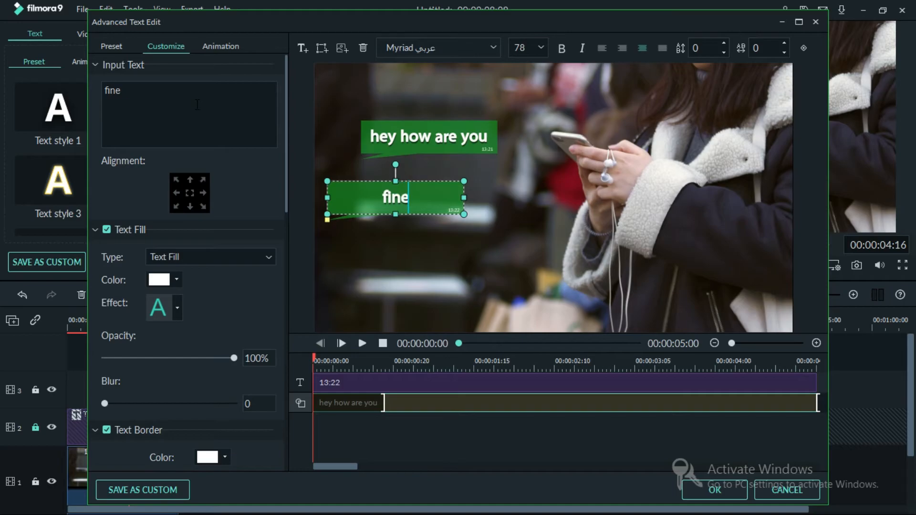
key("BackSpace")
key("BackSpace")
key("BackSpace")
key("BackSpace")
key("BackSpace")
type("just fine")
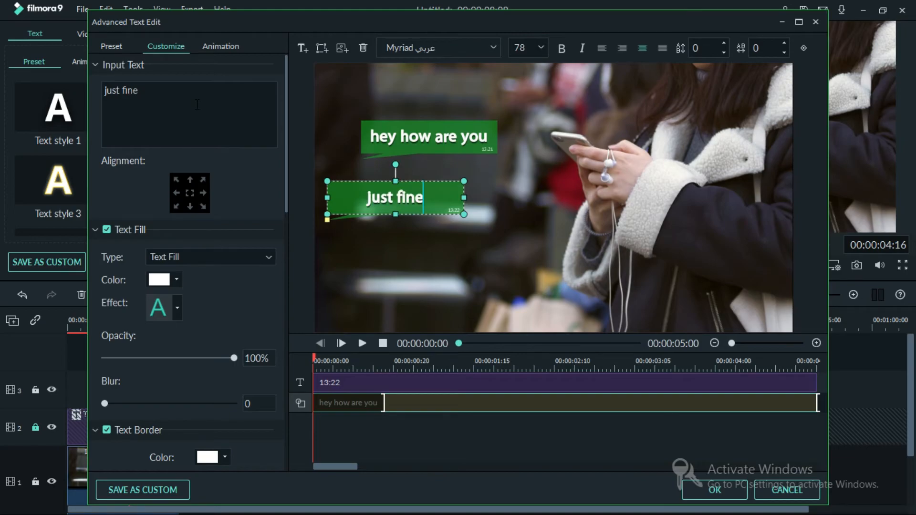
type(" wha")
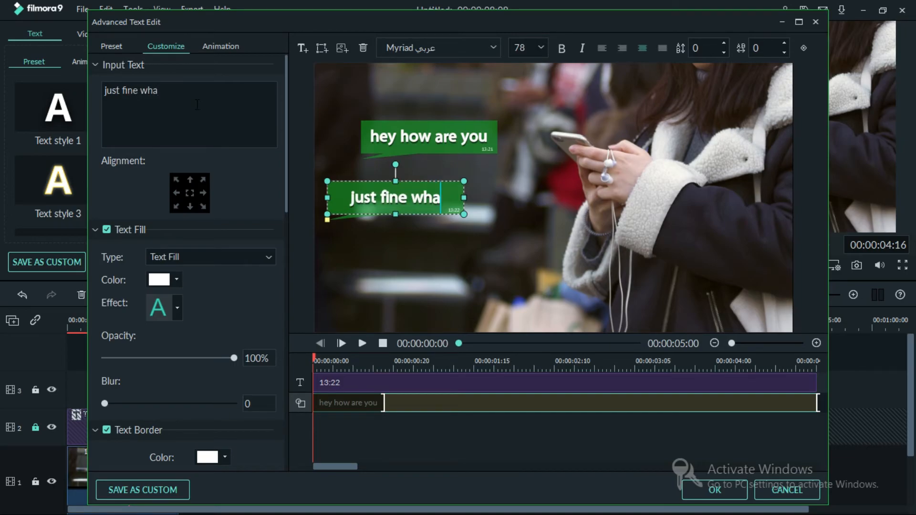
type("t good")
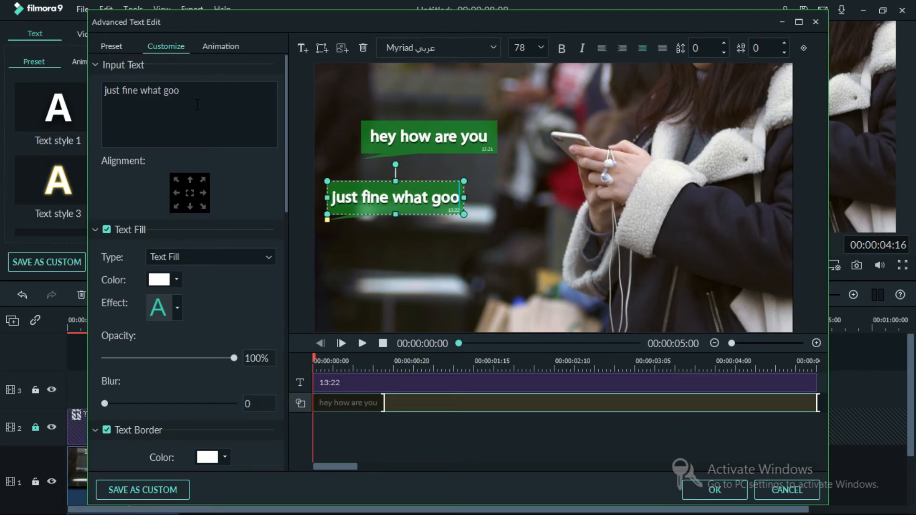
Step: Change the second speech bubble's Shape Fill color to white and toggle its Shape Border
left_click_drag(327, 197, 300, 394)
left_click(105, 289)
left_click(105, 288)
left_click(162, 340)
left_click(221, 400)
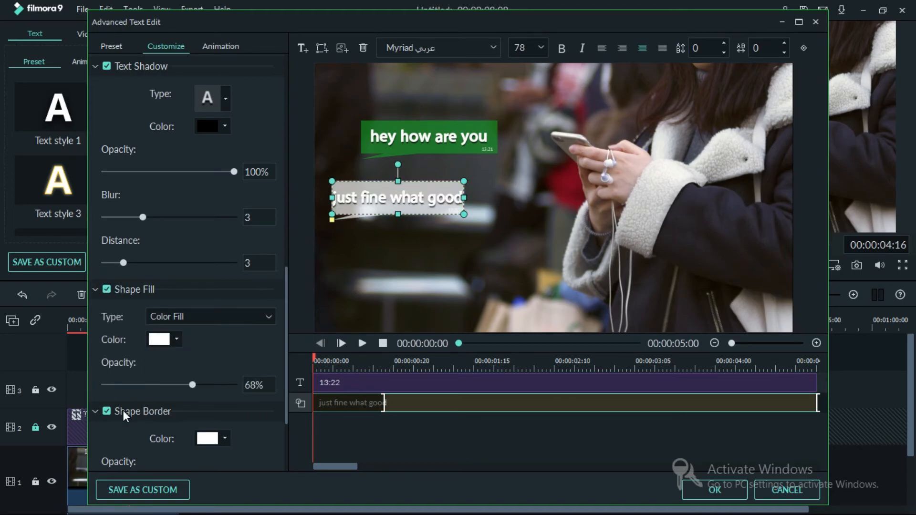
left_click(106, 410)
Step: Change the second bubble's Text Fill color to black, preview the animation and accept the advanced title edits
left_click_drag(285, 277, 282, 62)
left_click(178, 279)
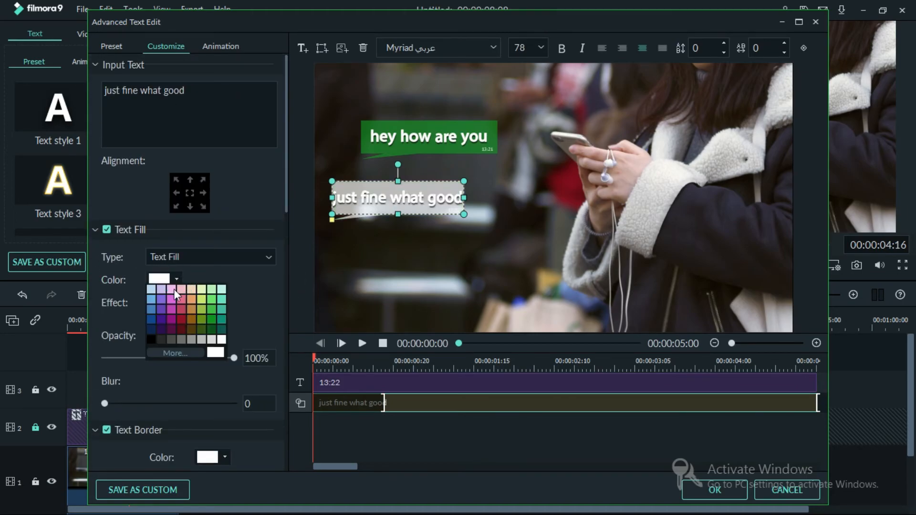
left_click(153, 336)
left_click(362, 344)
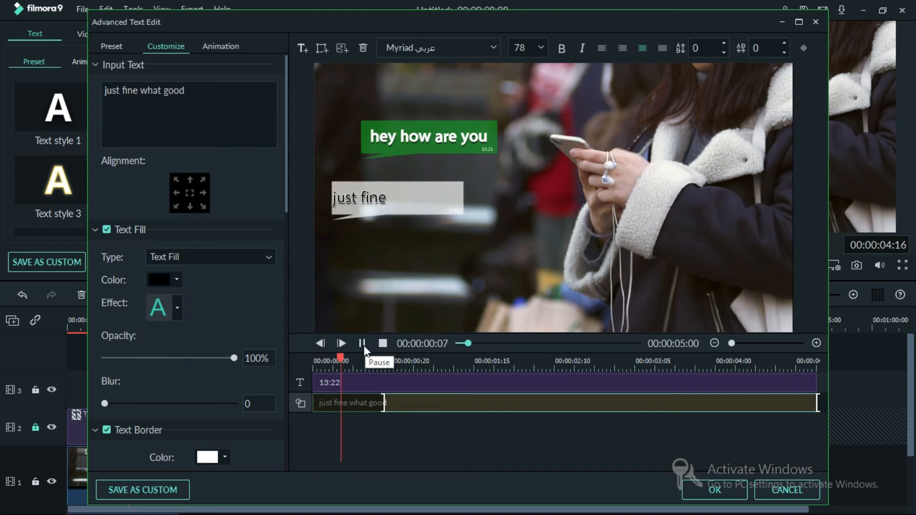
left_click(717, 483)
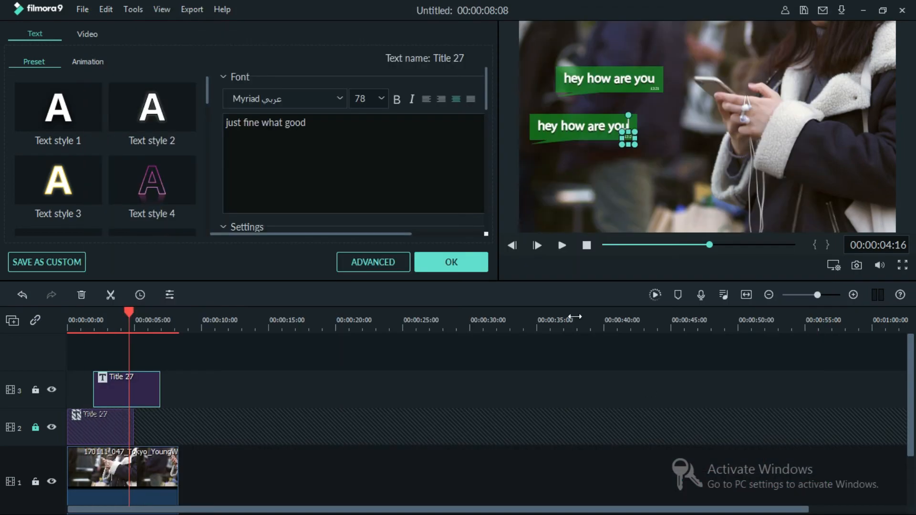